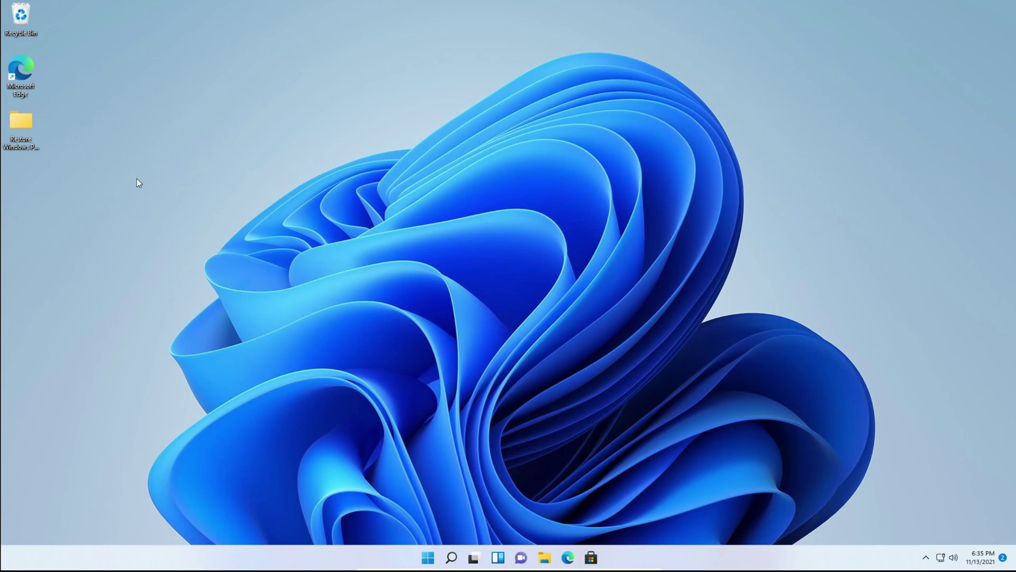
# - Open the Restore Windows Photo Viewer folder and its nested subfolder of four .reg files
pyautogui.doubleClick(23, 125)
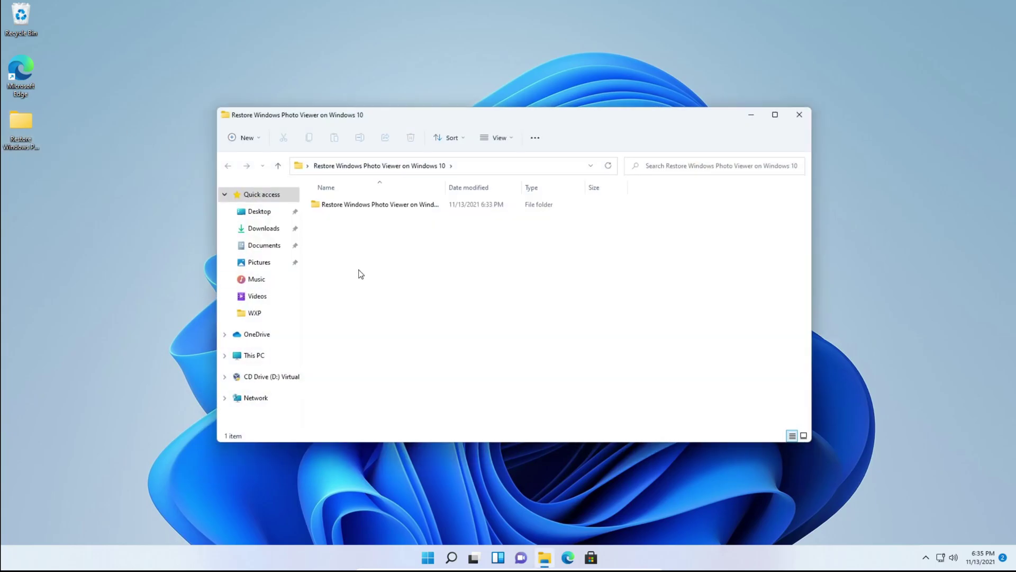
pyautogui.doubleClick(368, 207)
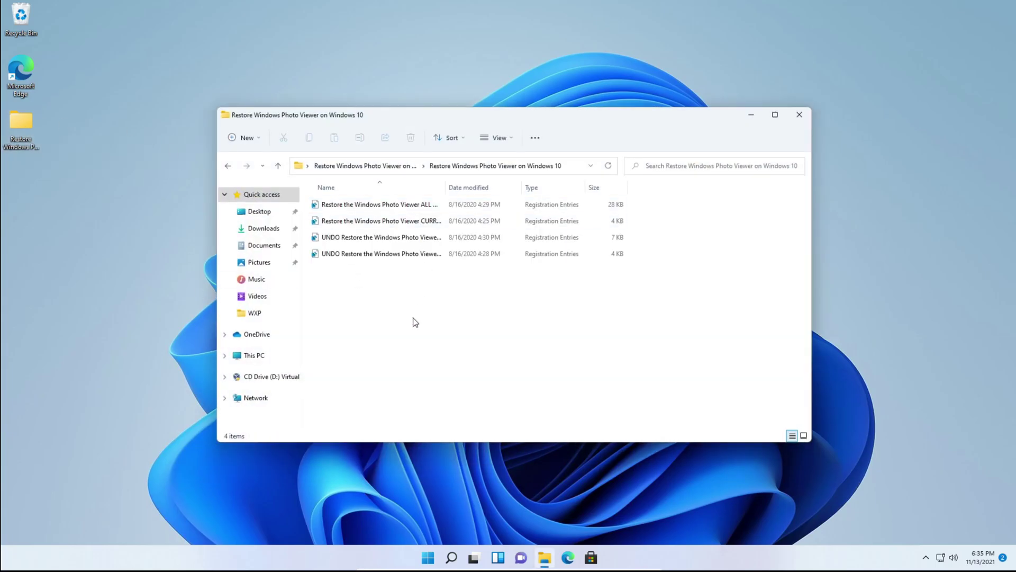
pyautogui.moveTo(371, 281); pyautogui.dragTo(357, 225)
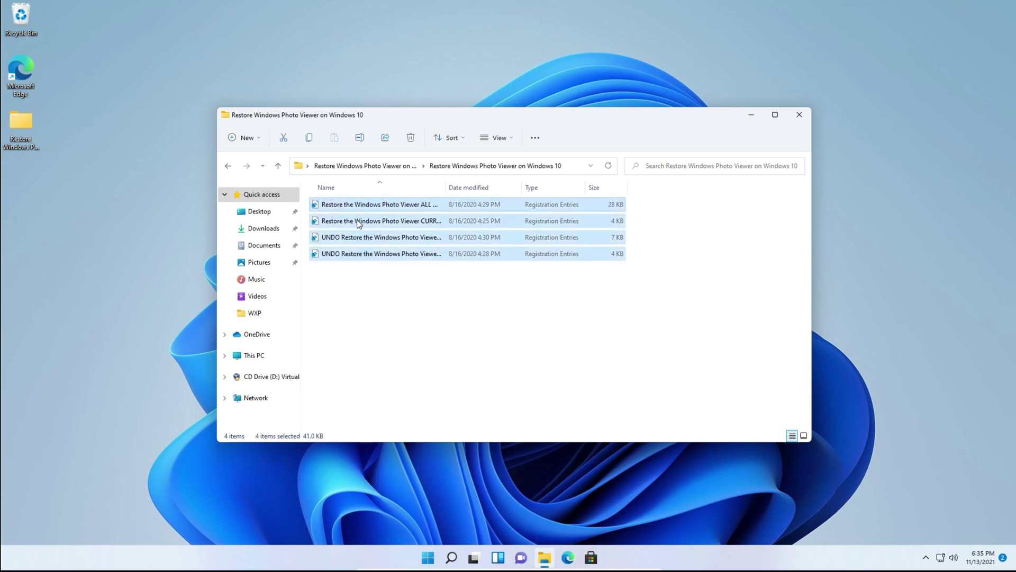
pyautogui.click(376, 240)
# - Point out the two restore and two UNDO .reg files, then select the ALL USERS file
pyautogui.click(363, 207)
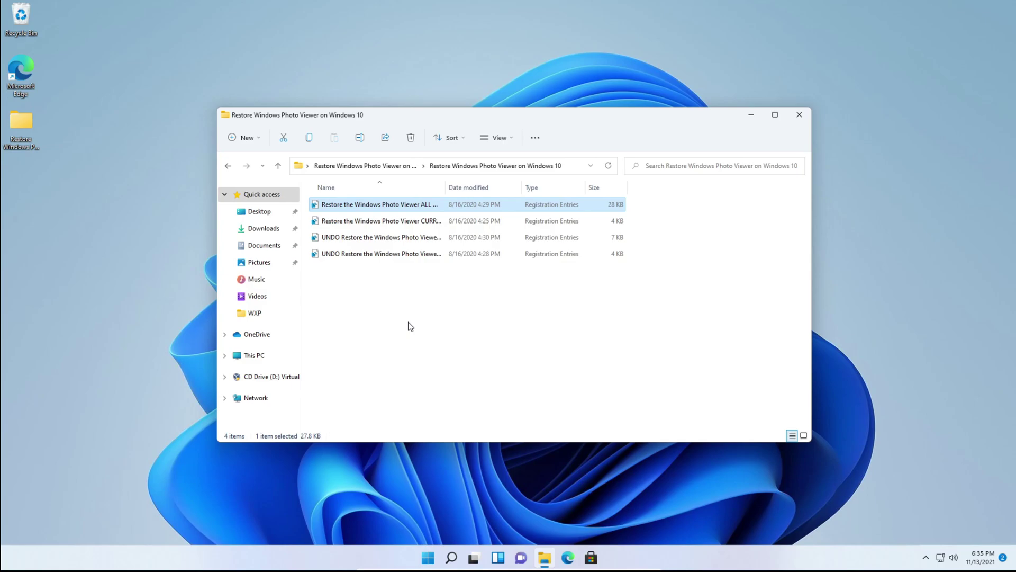
pyautogui.click(425, 224)
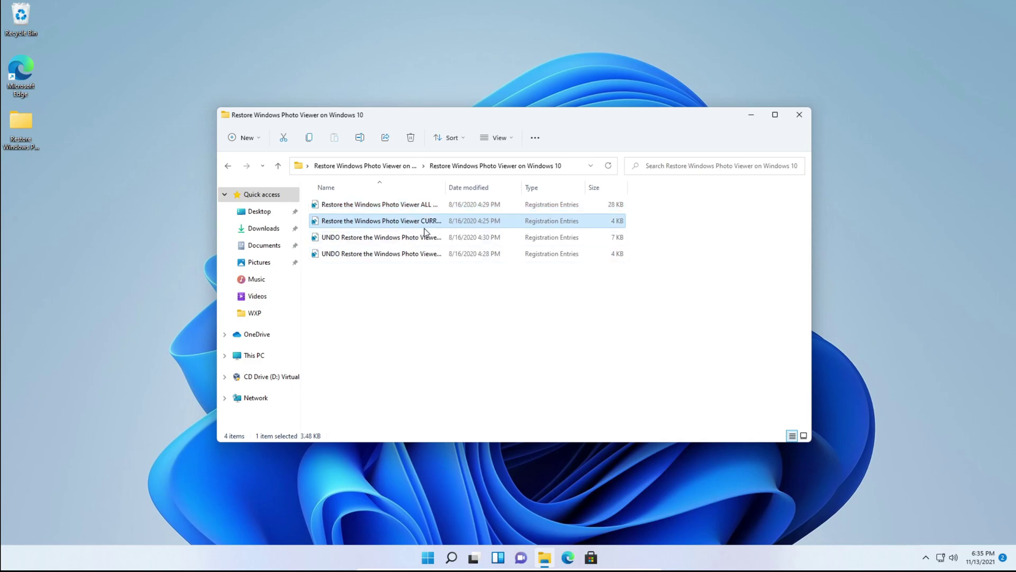
pyautogui.click(398, 241)
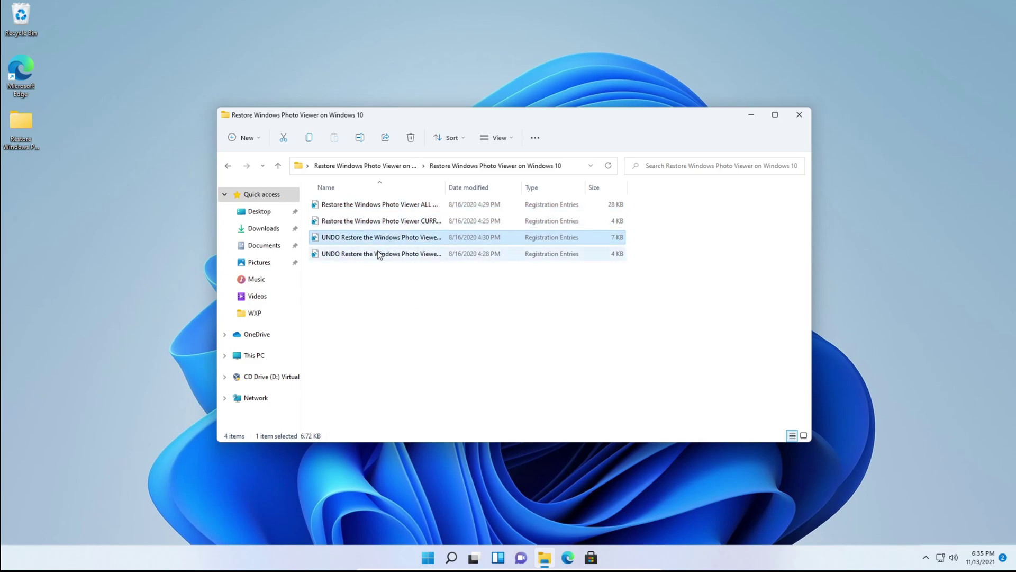
pyautogui.click(441, 254)
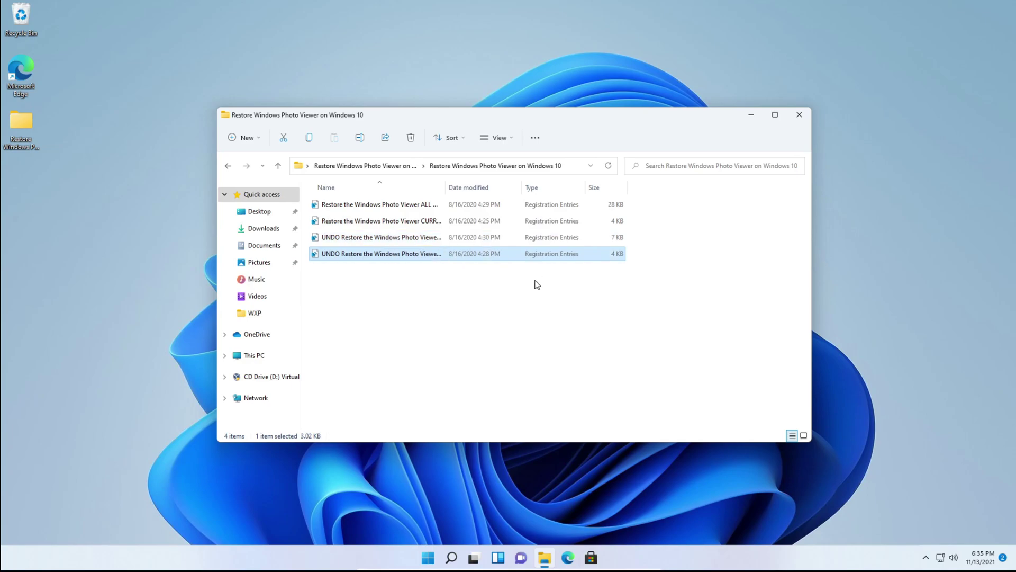
pyautogui.click(472, 317)
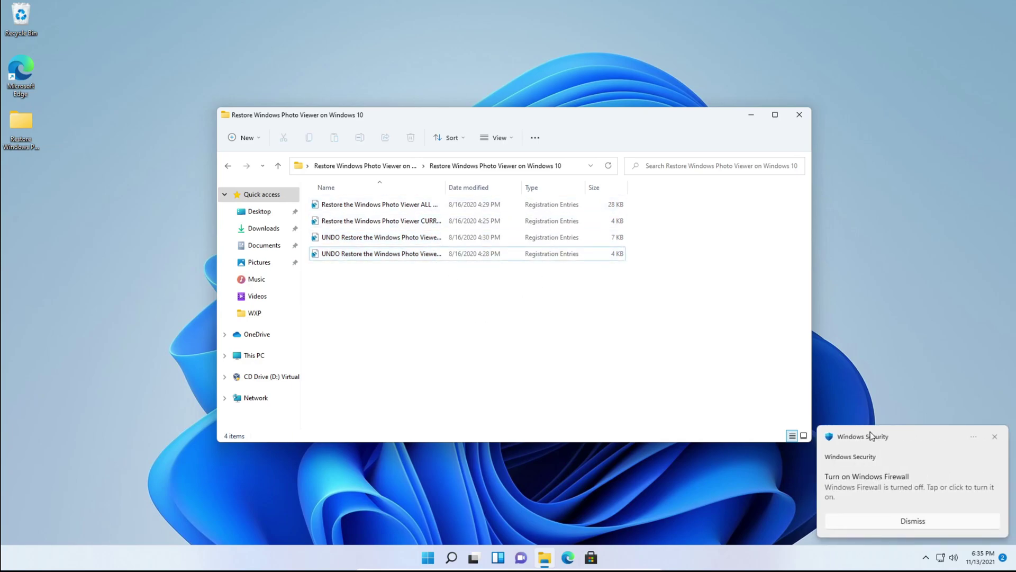
pyautogui.click(995, 437)
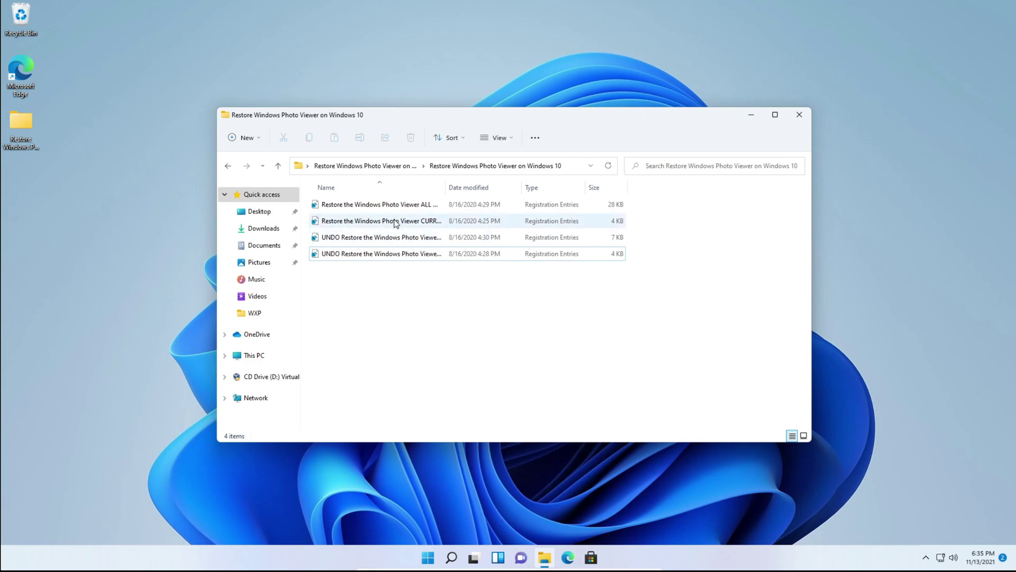
pyautogui.click(377, 209)
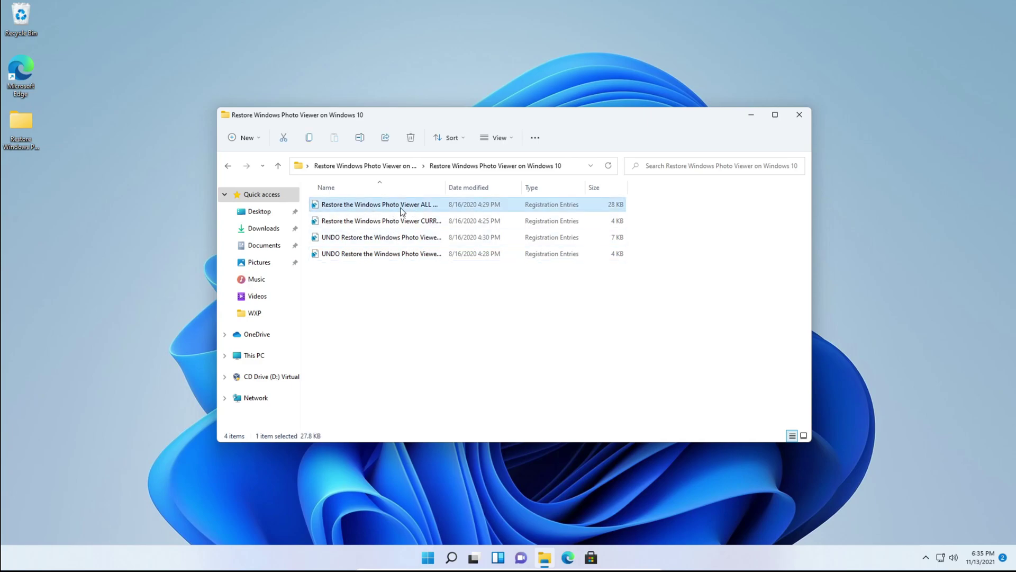
# - Import the ALL USERS restore .reg file, approving all prompts, then close the folder window
pyautogui.doubleClick(358, 210)
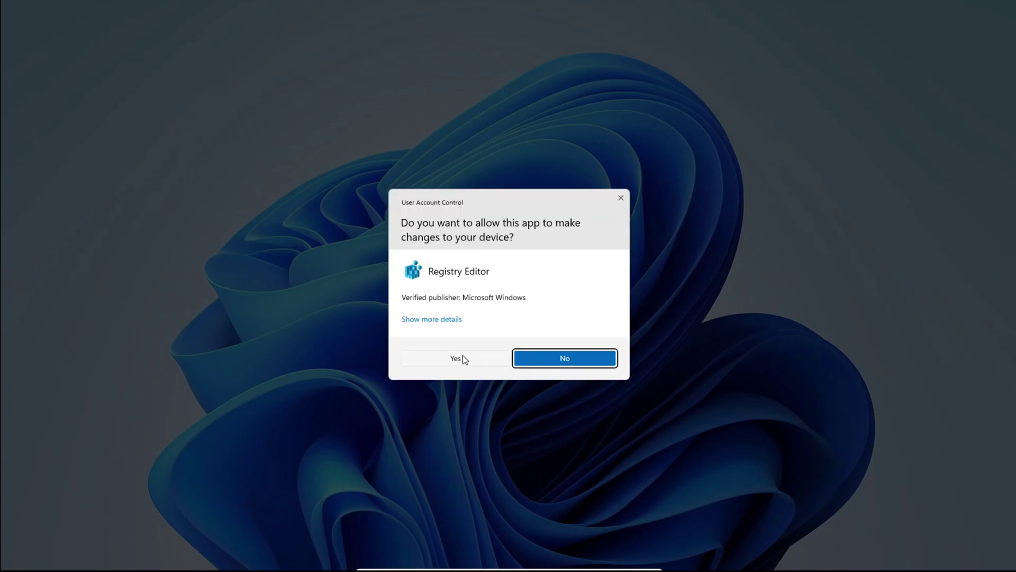
pyautogui.click(463, 358)
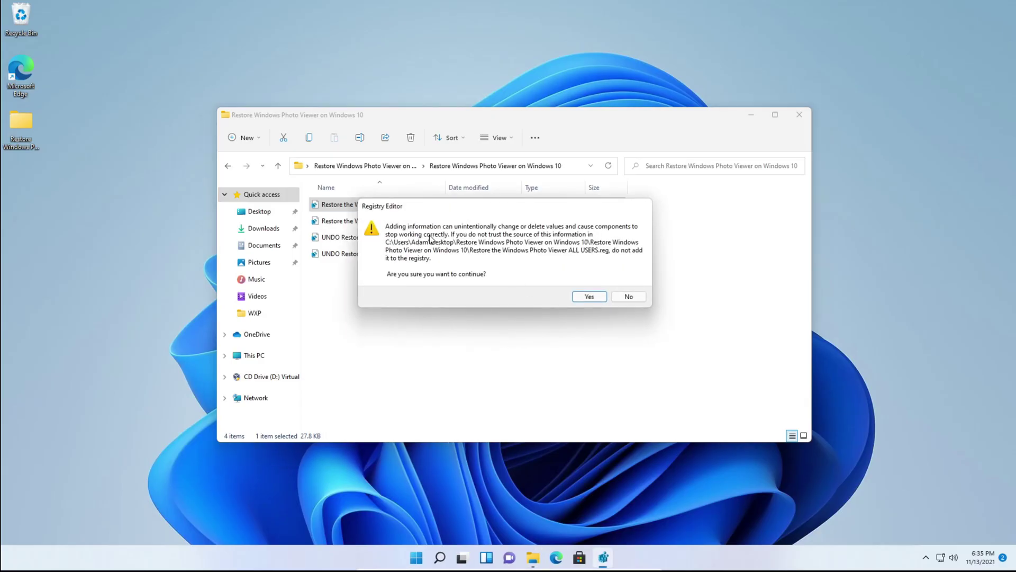
pyautogui.click(589, 298)
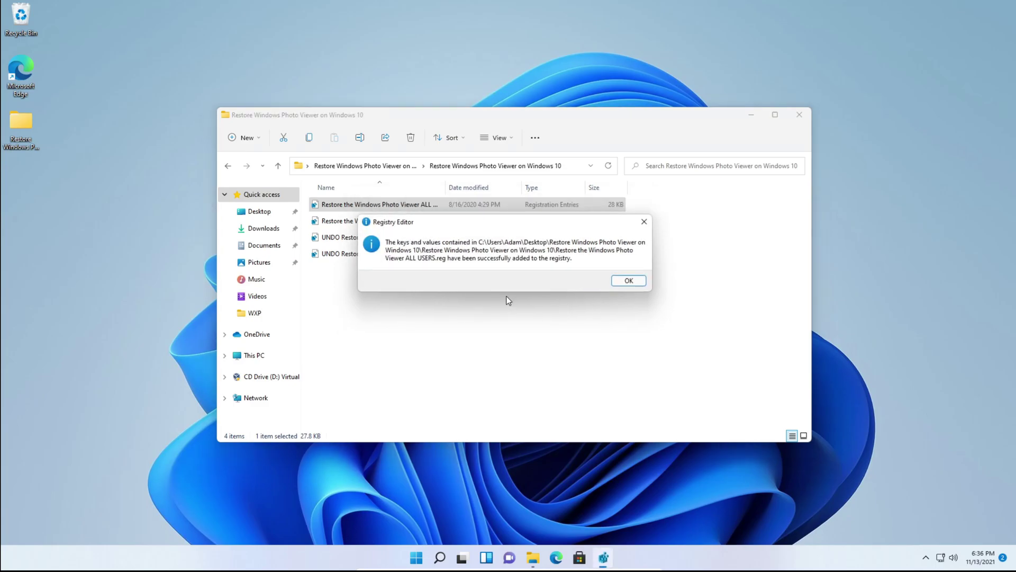
pyautogui.click(627, 282)
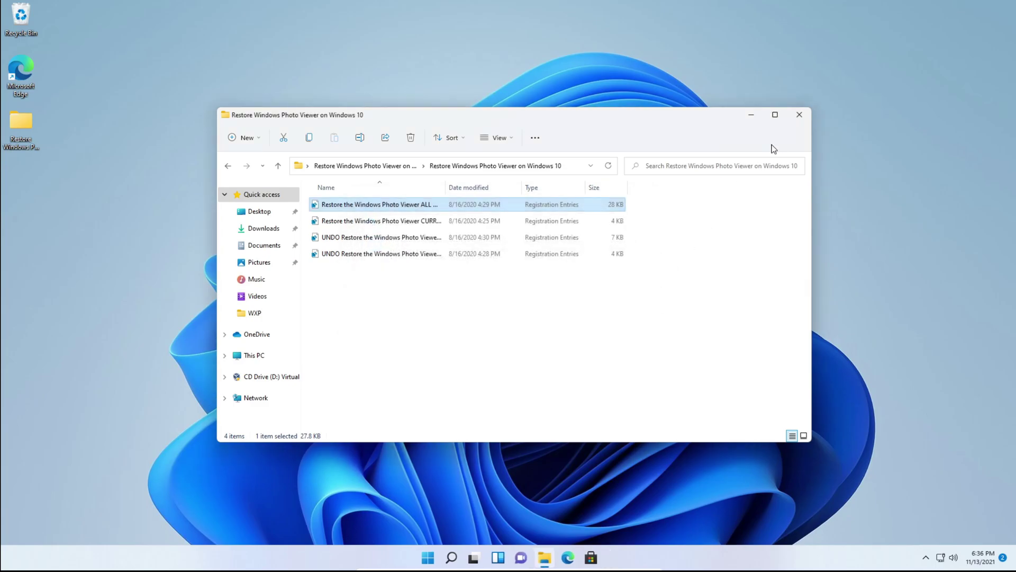
pyautogui.click(800, 117)
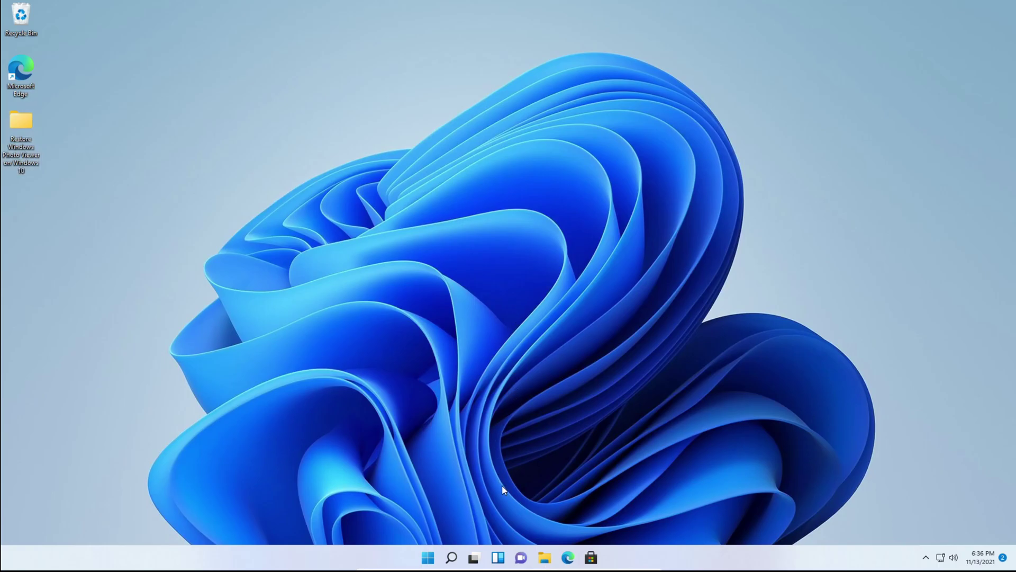
# - From Default apps, check the .3fr file's app choices and find Windows Photo Viewer under More apps
pyautogui.click(452, 557)
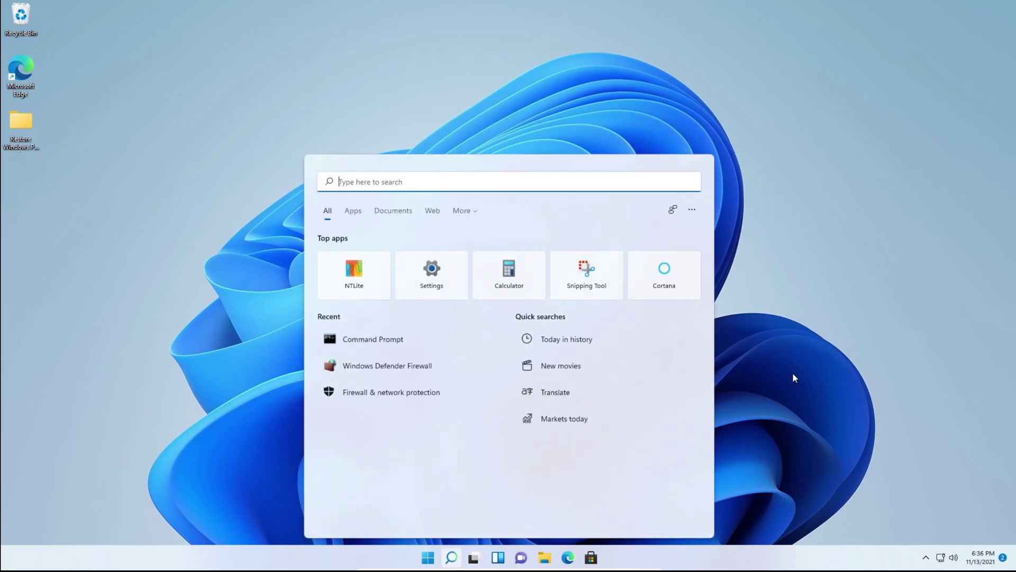
pyautogui.write('default apps')
pyautogui.press('Return')
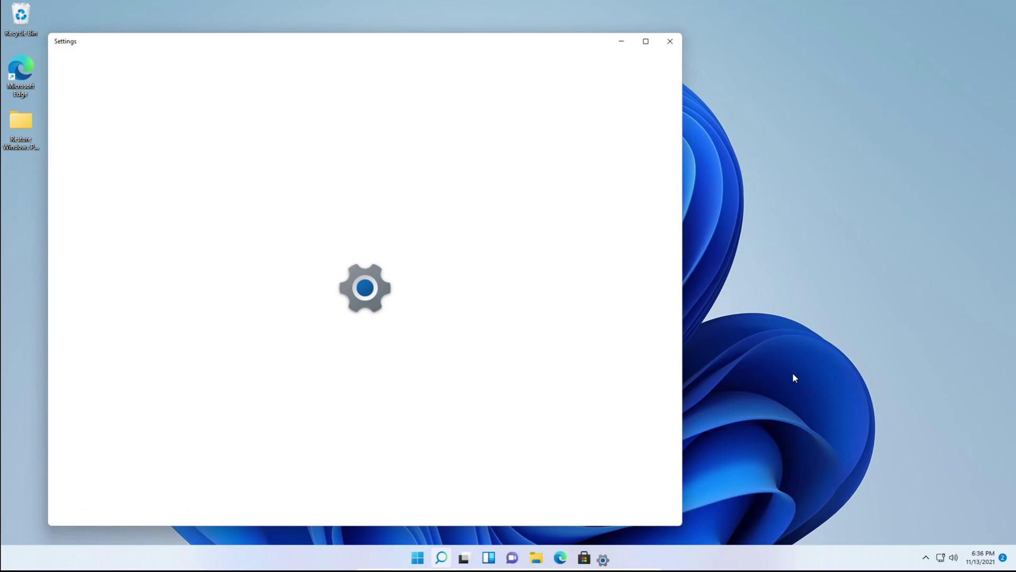
pyautogui.scroll(-2, 322, 185)
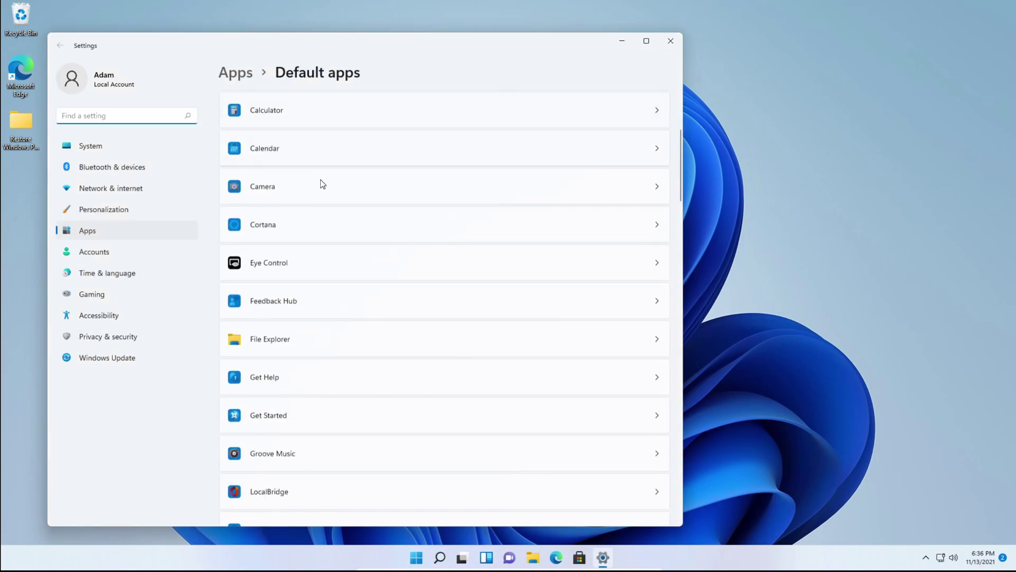
pyautogui.scroll(-1, 320, 296)
pyautogui.scroll(-1, 313, 307)
pyautogui.scroll(-4, 312, 323)
pyautogui.scroll(-2, 310, 330)
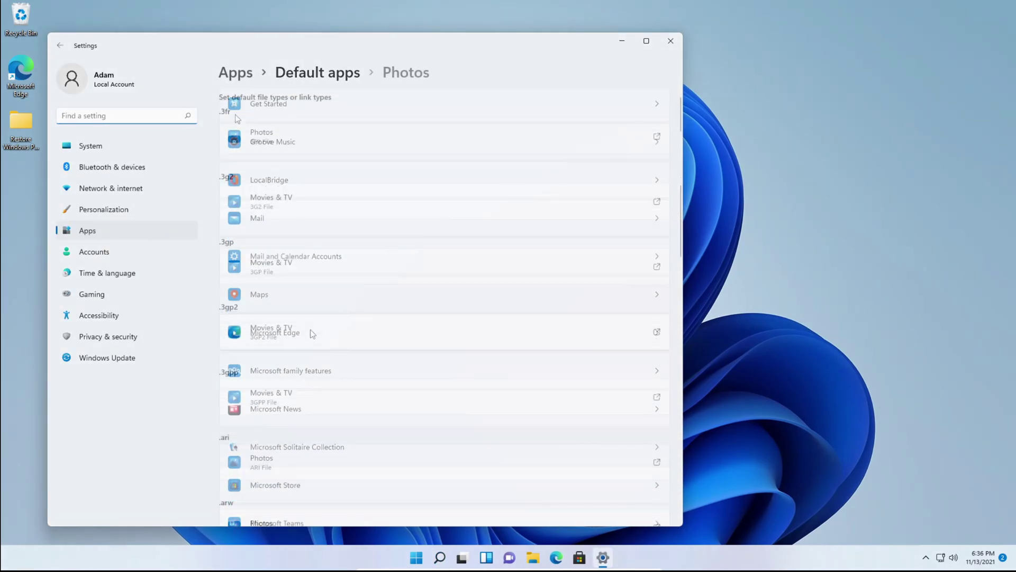
pyautogui.click(293, 152)
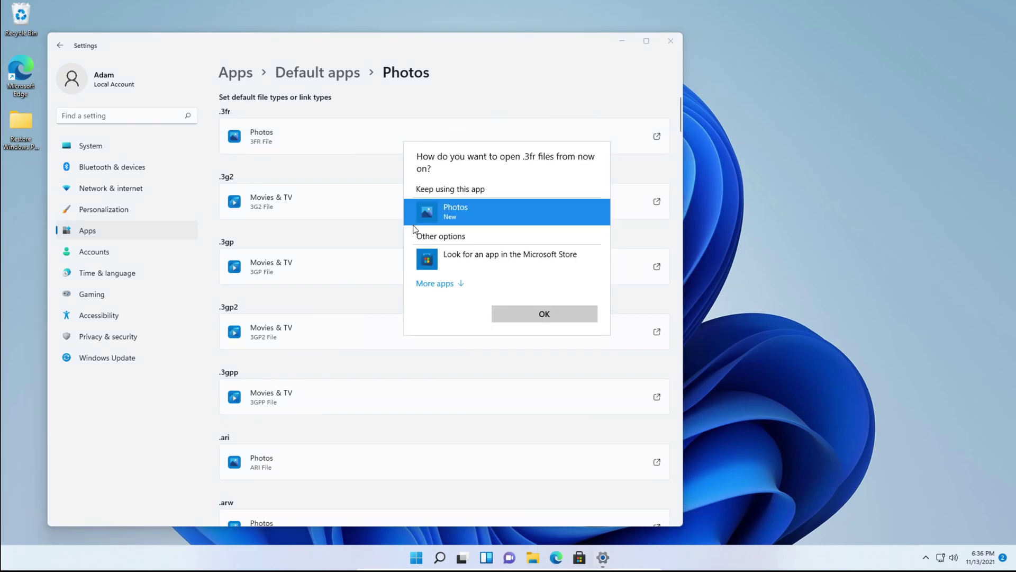
pyautogui.click(448, 284)
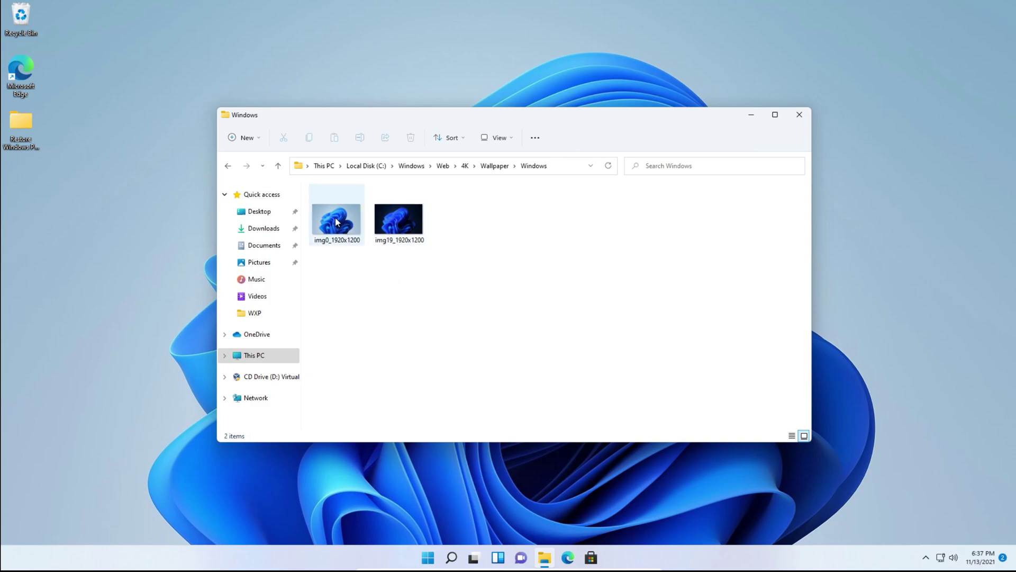
pyautogui.moveTo(335, 220)
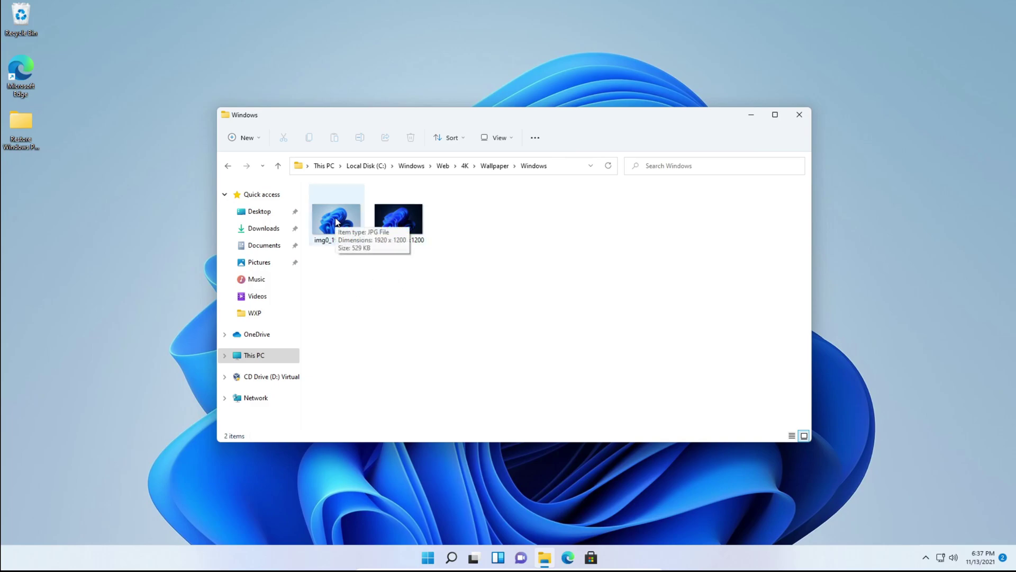
# - Open img0_1920x1200 in Windows Photo Viewer using Open with > Choose another app
pyautogui.rightClick(340, 216)
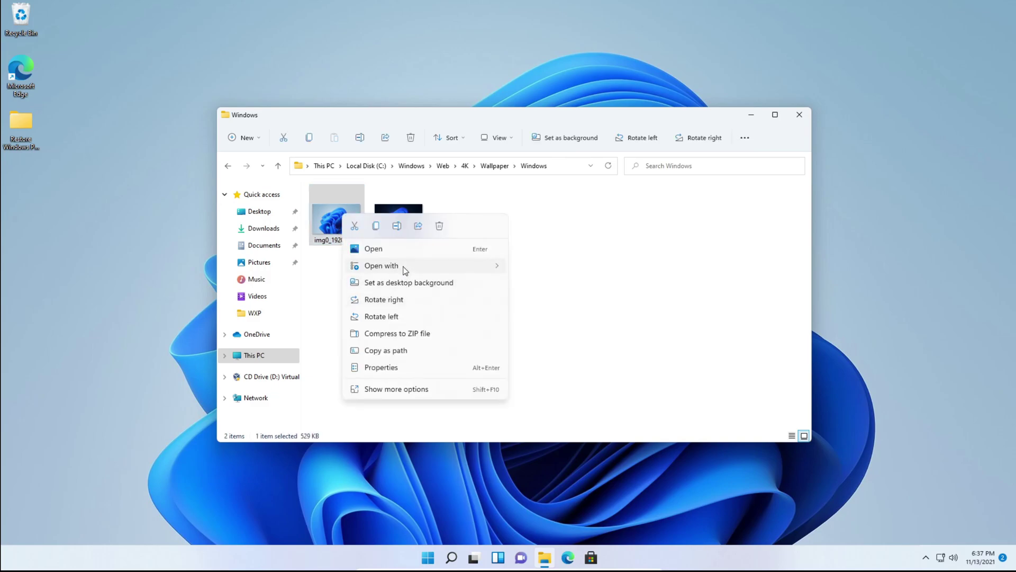
pyautogui.moveTo(381, 265)
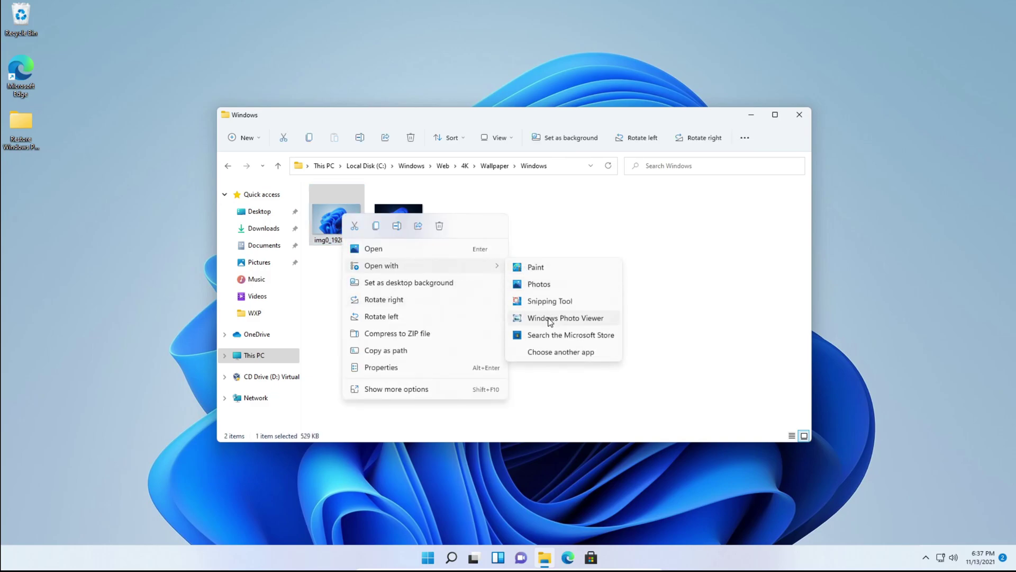
pyautogui.click(549, 321)
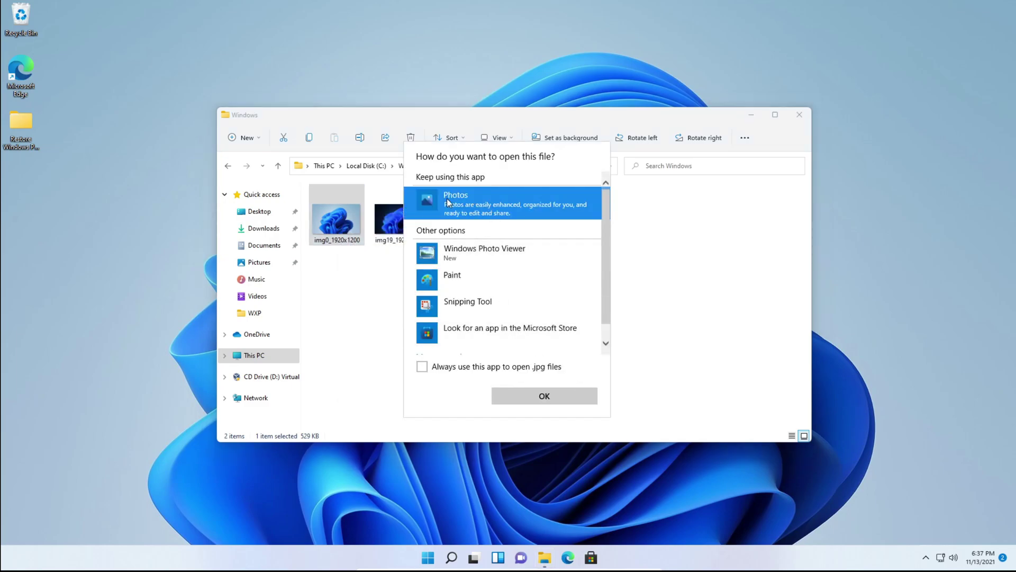
pyautogui.click(471, 256)
pyautogui.click(545, 398)
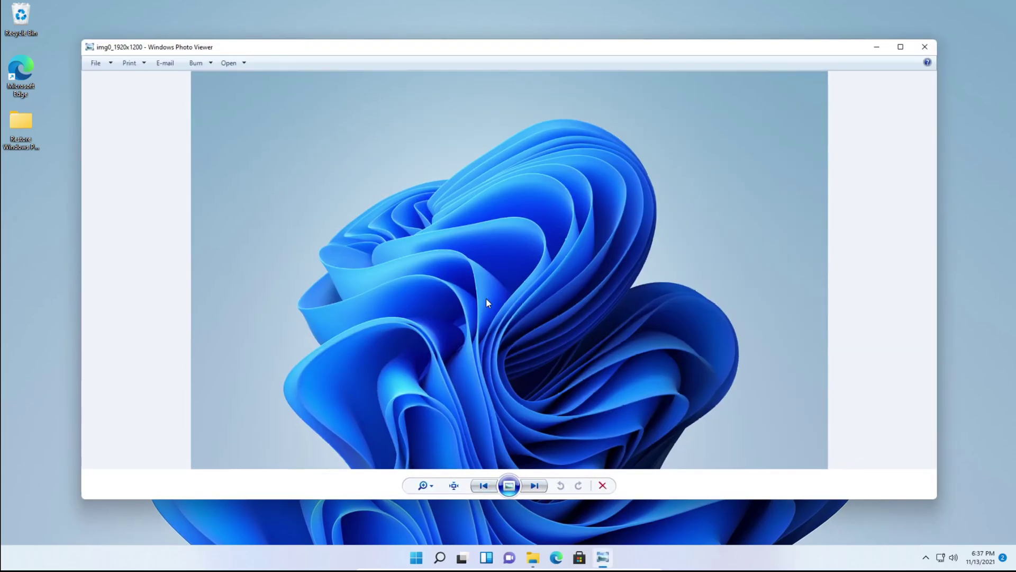
# - Maximize Windows Photo Viewer, run the wallpapers as a slide show, and exit it with Esc
pyautogui.click(900, 49)
pyautogui.rightClick(588, 560)
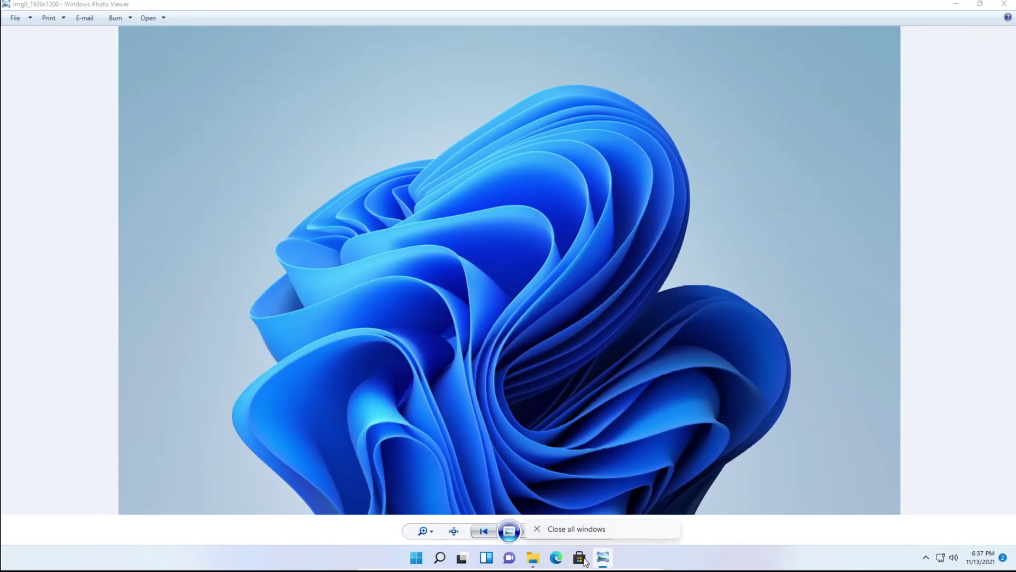
pyautogui.click(603, 444)
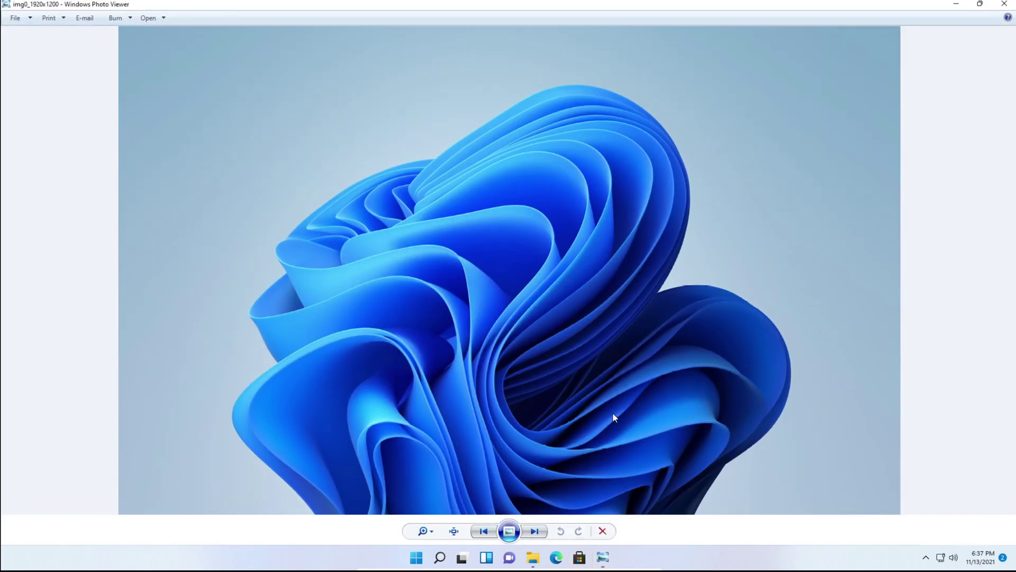
pyautogui.click(511, 531)
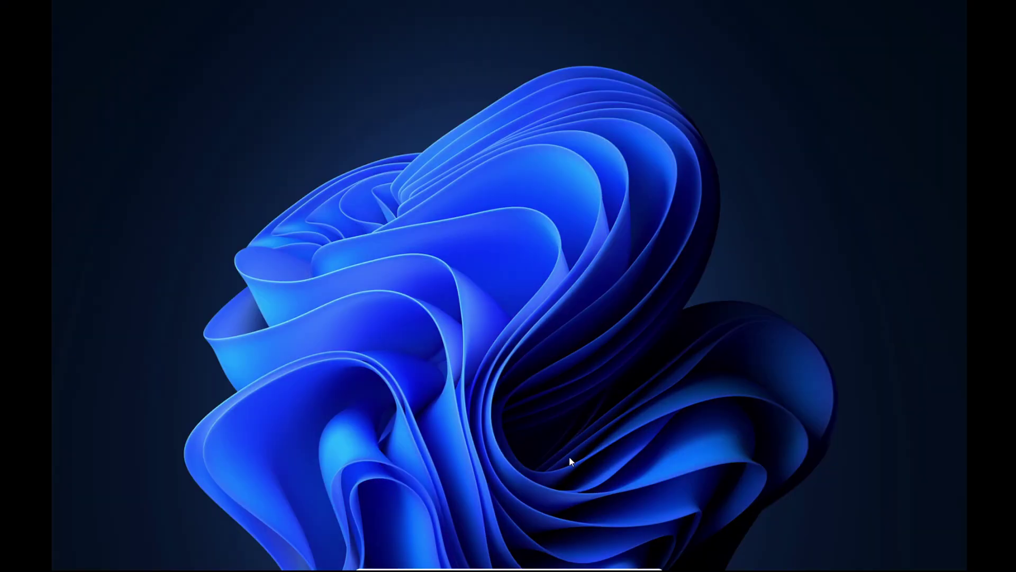
pyautogui.press('Escape')
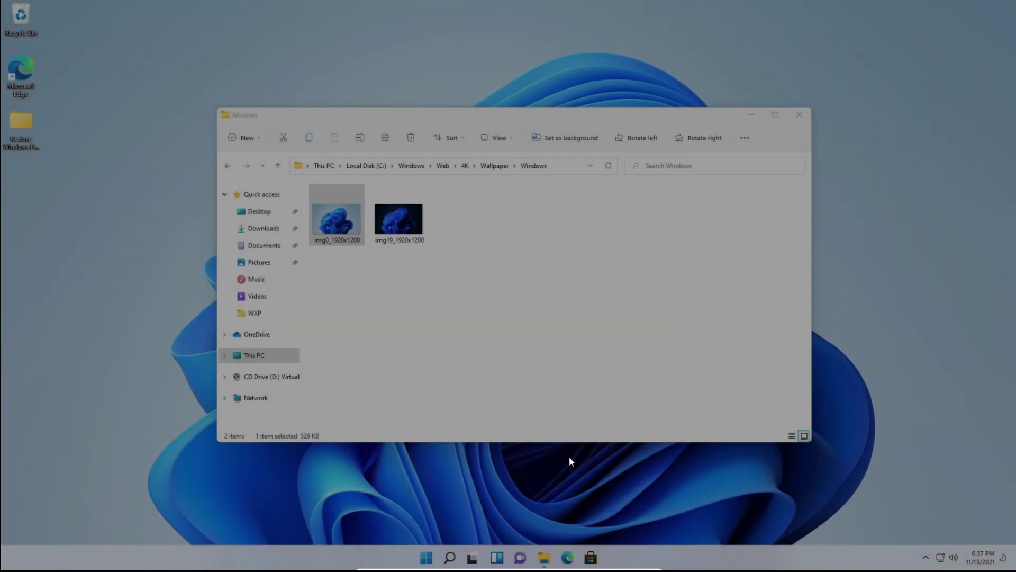
# - Flip between the two wallpapers back to img0, then zoom in and out with the slider
pyautogui.click(486, 532)
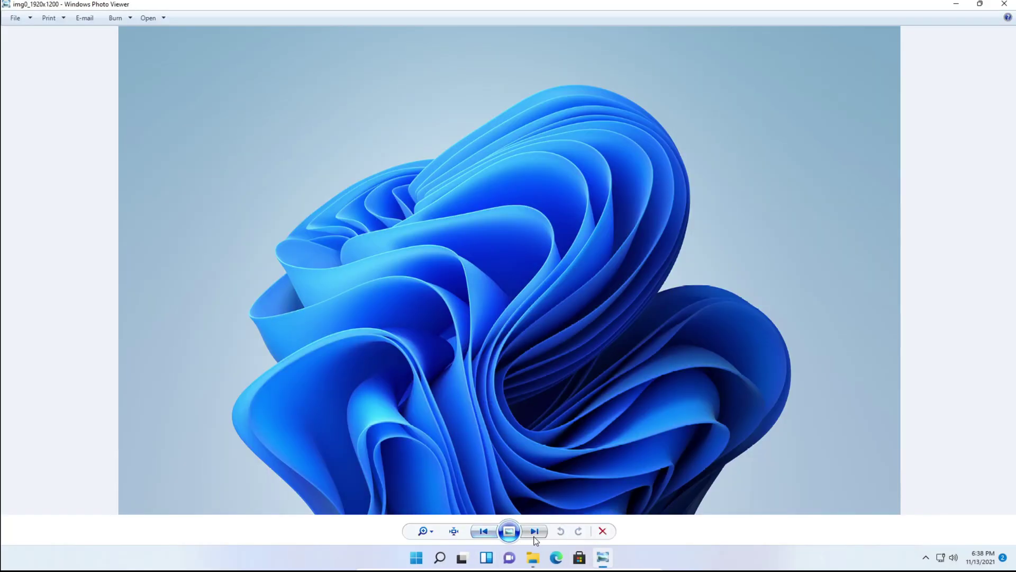
pyautogui.click(492, 534)
pyautogui.click(492, 534)
pyautogui.click(429, 529)
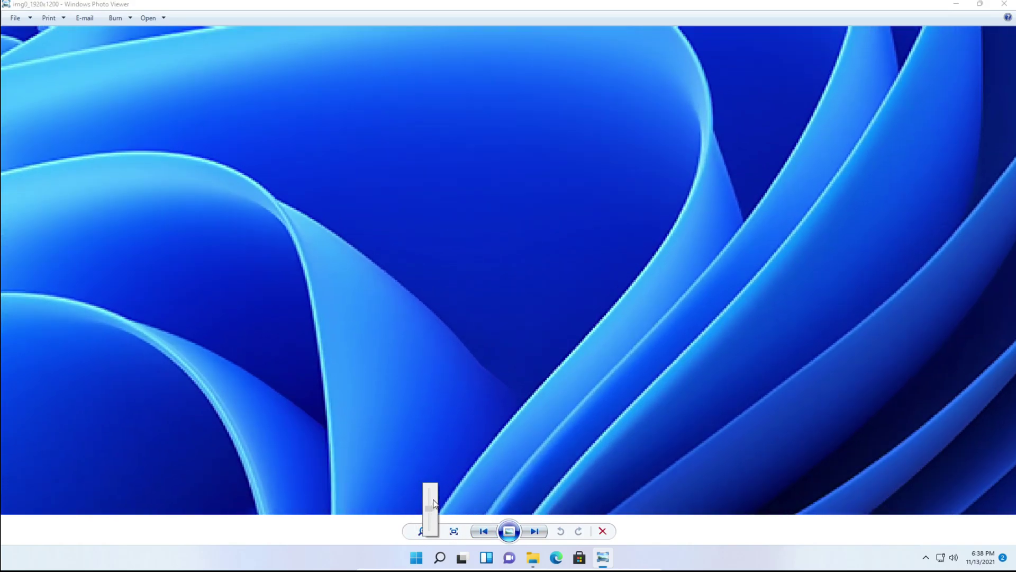
pyautogui.moveTo(430, 528)
pyautogui.mouseDown()
pyautogui.moveTo(430, 493)
pyautogui.moveTo(430, 528)
pyautogui.mouseUp()
# - Toggle img0 between actual size and fit, ending at actual size, and cancel the refused deletion
pyautogui.click(454, 530)
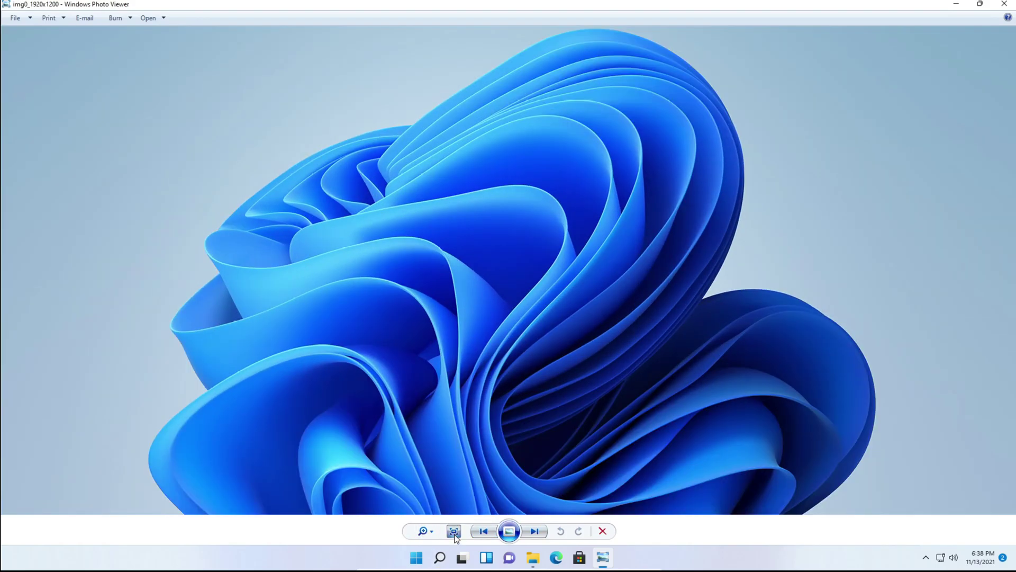
pyautogui.click(454, 531)
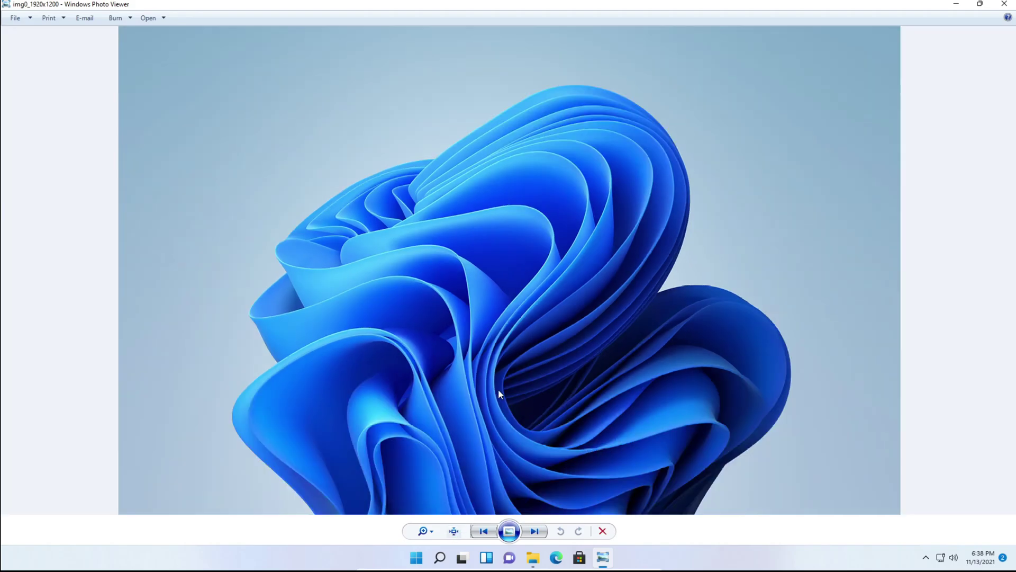
pyautogui.click(454, 531)
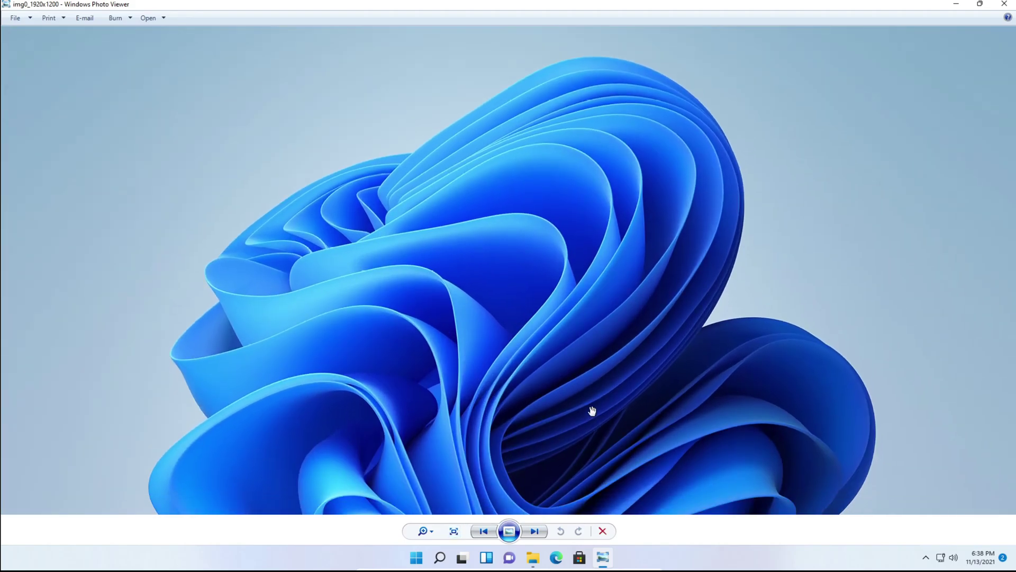
pyautogui.press('Delete')
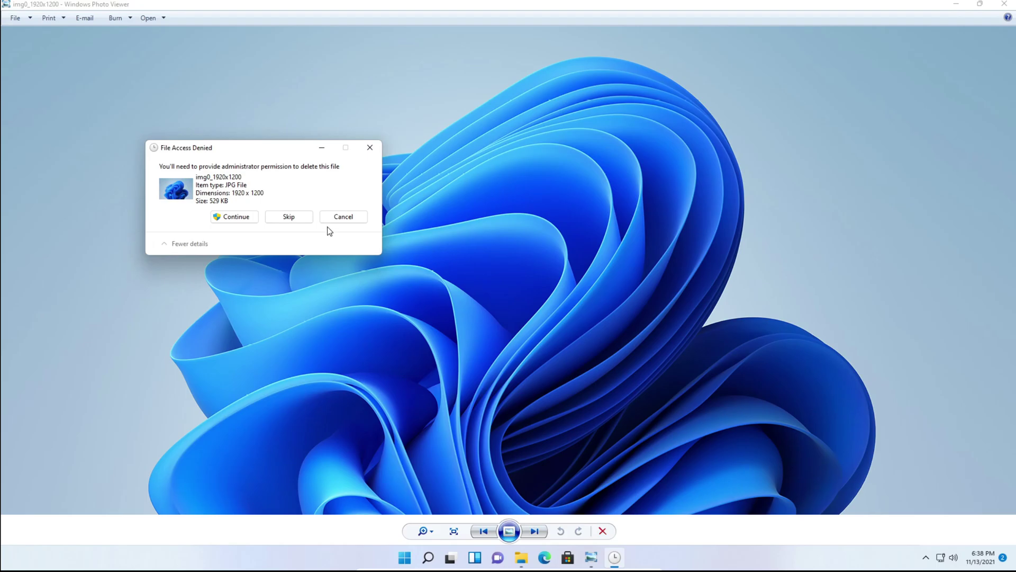
pyautogui.click(342, 217)
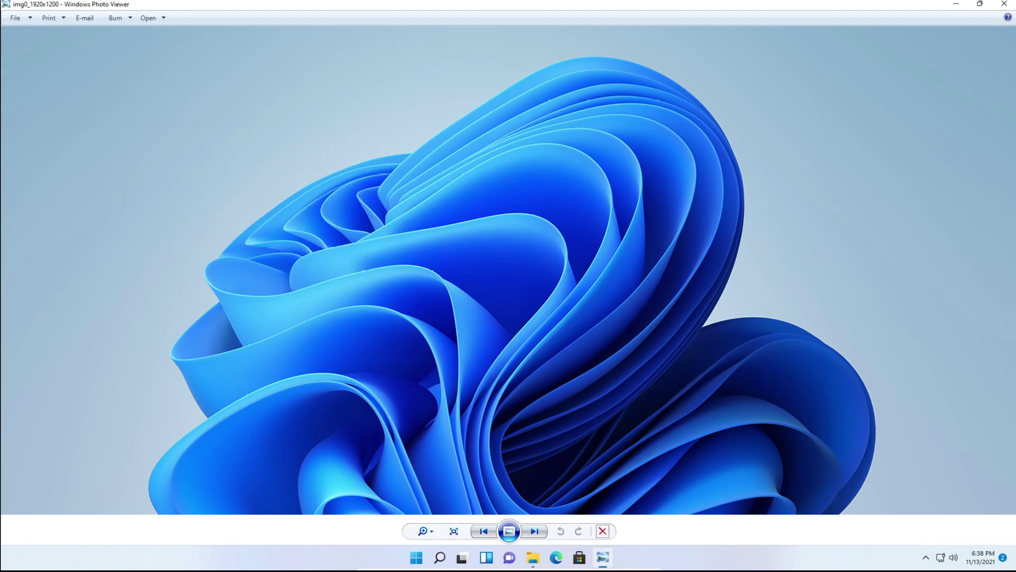